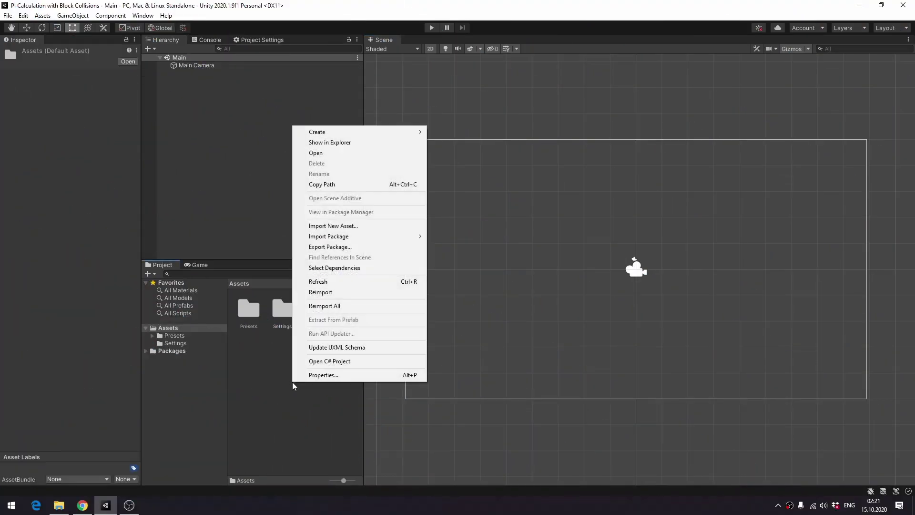
Step: Create a Square sprite asset in the Assets folder and place it in the scene near the camera frame's lower edge
{"action": "mouse_move", "coordinate": [338, 130]}
{"action": "mouse_move", "coordinate": [470, 325]}
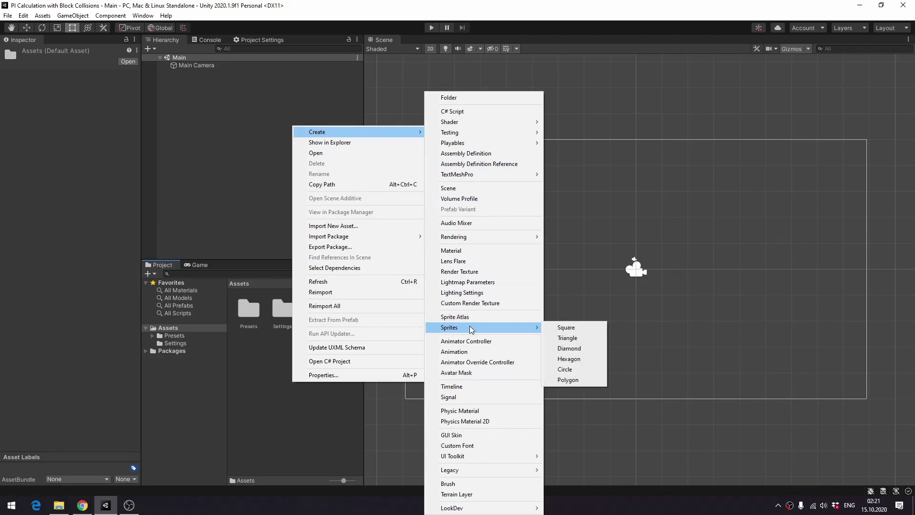
{"action": "left_click", "coordinate": [579, 328]}
{"action": "left_click_drag", "start_coordinate": [253, 350], "coordinate": [628, 379]}
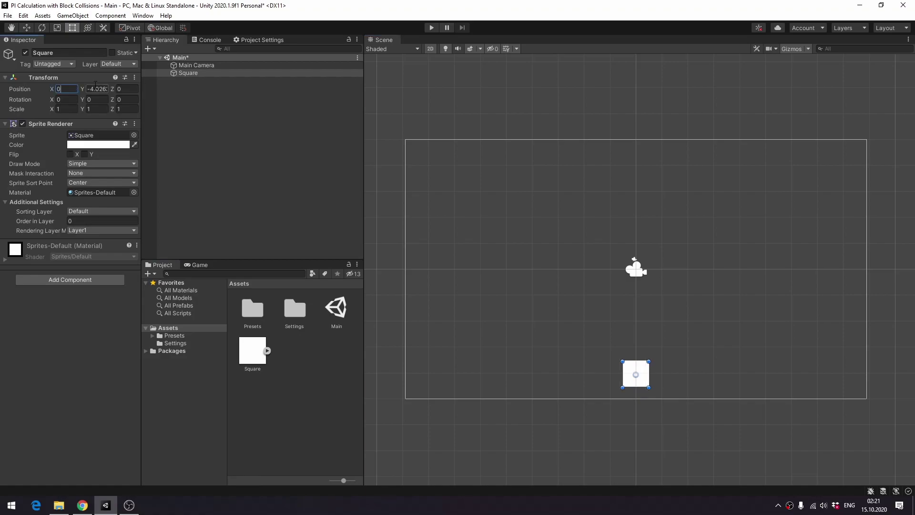
Step: Position the square at X 5, Y -0.5 and set its X scale to 20
{"action": "type", "text": "0"}
{"action": "key", "text": "Tab"}
{"action": "type", "text": "-0.5"}
{"action": "left_click", "coordinate": [67, 109]}
{"action": "type", "text": "20"}
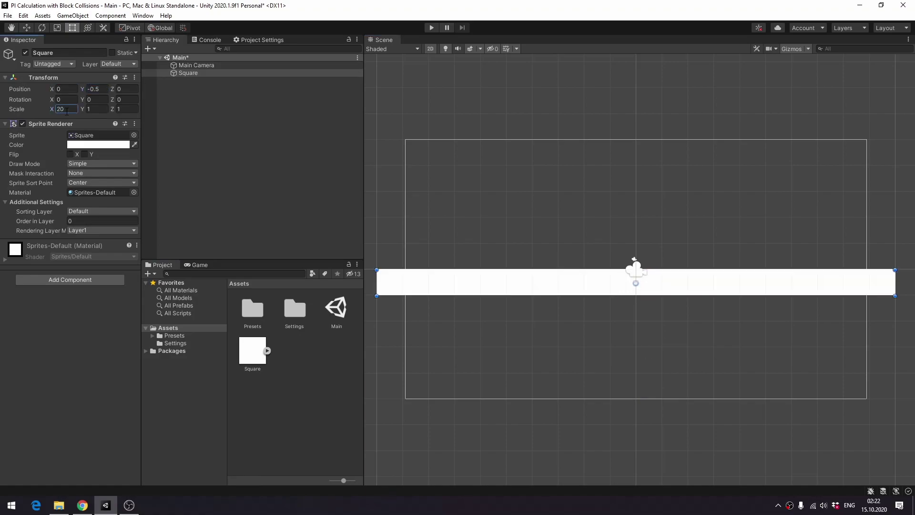
{"action": "left_click", "coordinate": [66, 89]}
{"action": "type", "text": "5"}
Step: Duplicate the stretched square and rename the original Floor
{"action": "left_click", "coordinate": [191, 73]}
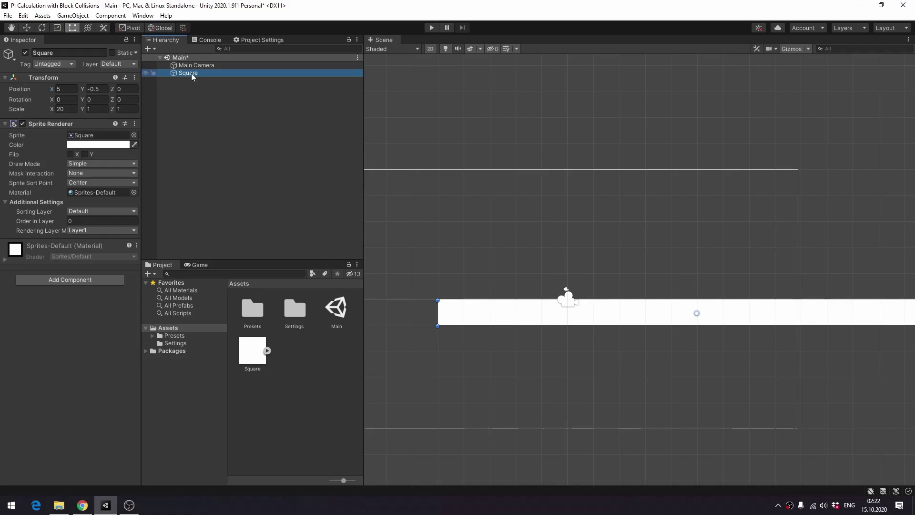
{"action": "key", "text": "ctrl+d"}
{"action": "left_click", "coordinate": [191, 73]}
{"action": "key", "text": "F2"}
{"action": "type", "text": "Floor"}
{"action": "key", "text": "Return"}
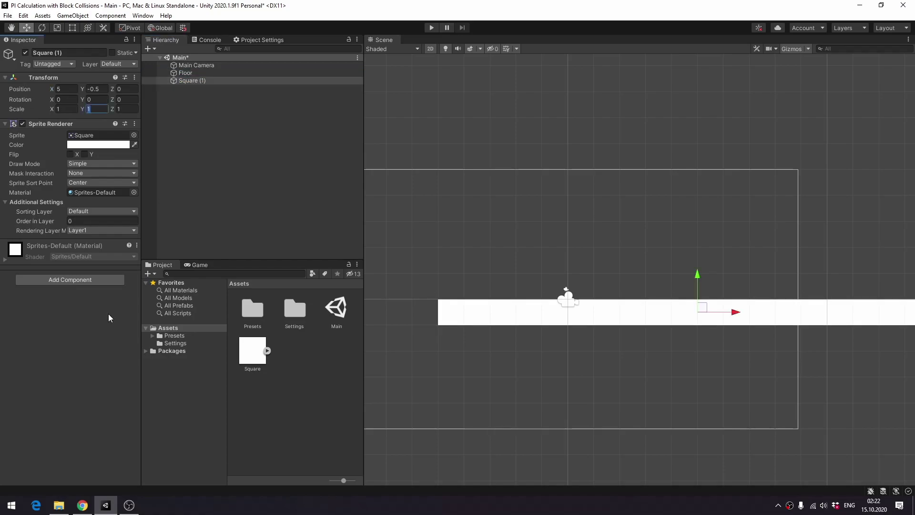
Step: Scale the duplicate square to X 1, Y 20 and position it at X -4.5, Y 10
{"action": "type", "text": "20"}
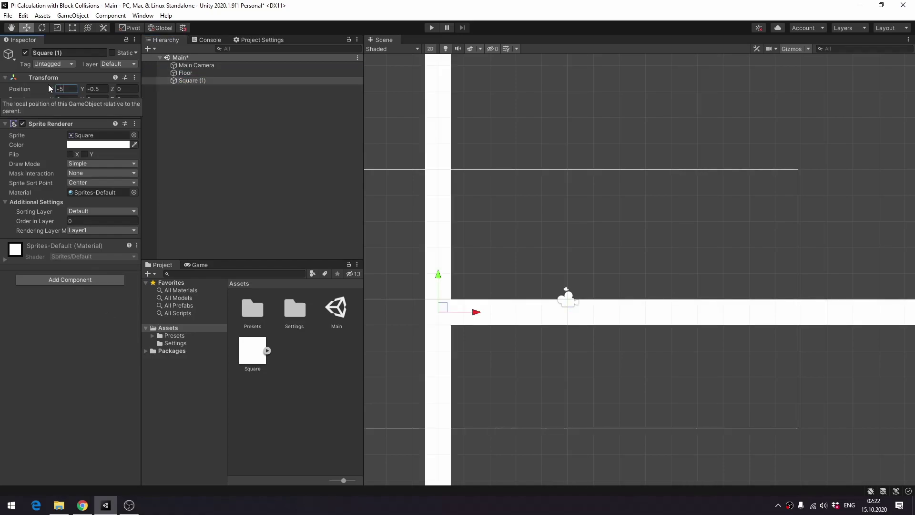
{"action": "left_click", "coordinate": [95, 89]}
{"action": "type", "text": "10"}
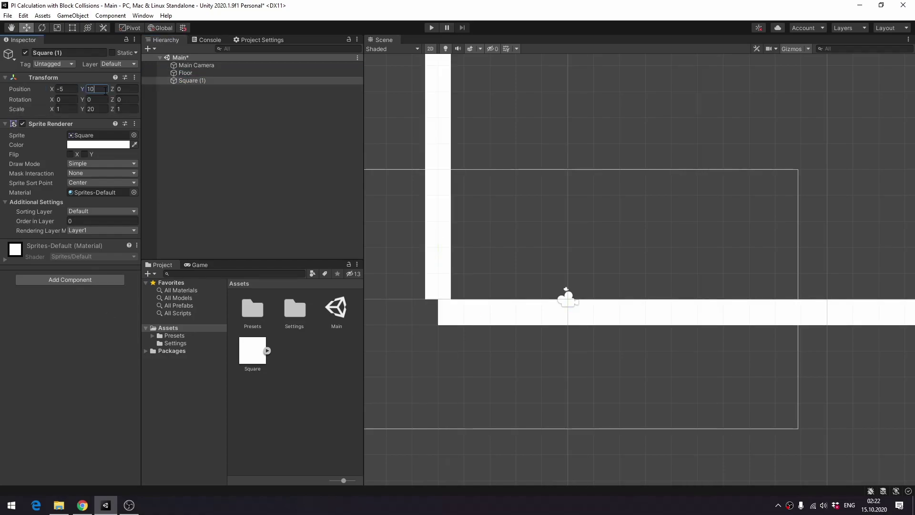
{"action": "left_click", "coordinate": [67, 89]}
{"action": "type", "text": "-4.5"}
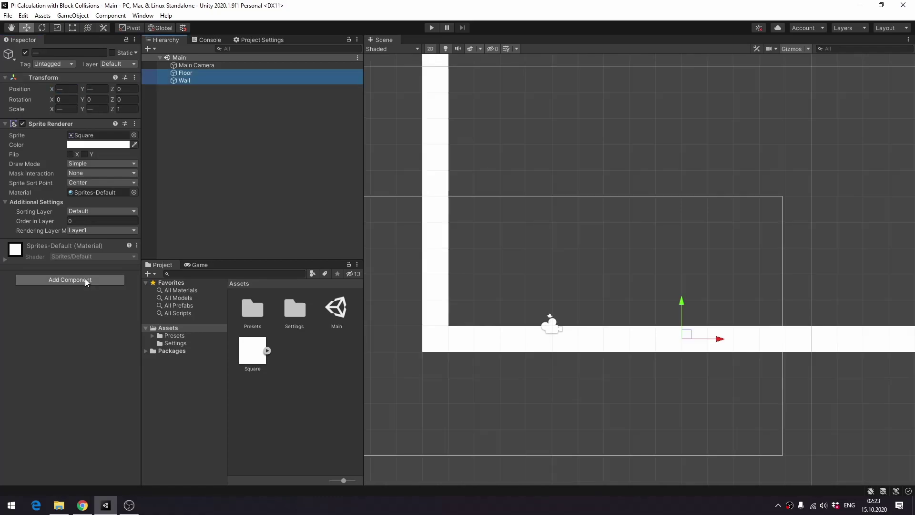
Step: Add a Box Collider 2D to both Floor and Wall and tint their sprites grey
{"action": "left_click", "coordinate": [85, 280]}
{"action": "type", "text": "boxcol"}
{"action": "key", "text": "Down"}
{"action": "key", "text": "Return"}
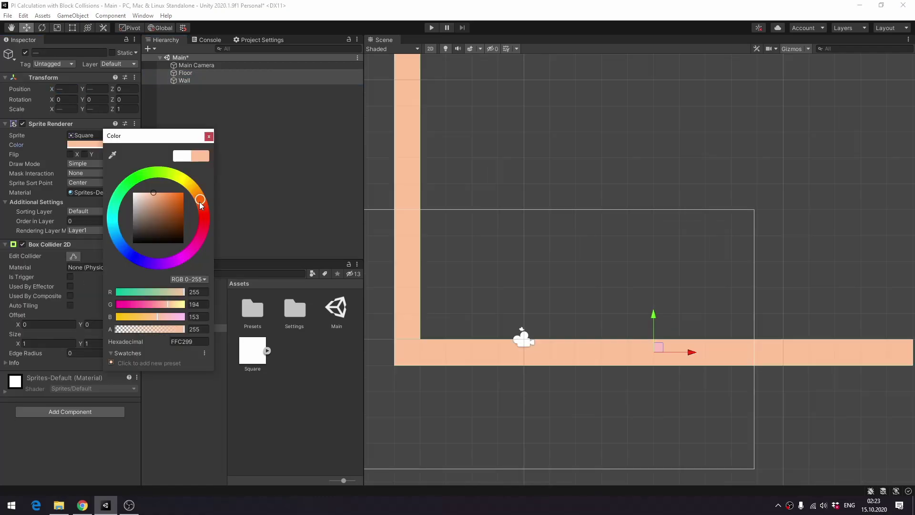
{"action": "left_click_drag", "start_coordinate": [201, 201], "coordinate": [202, 218]}
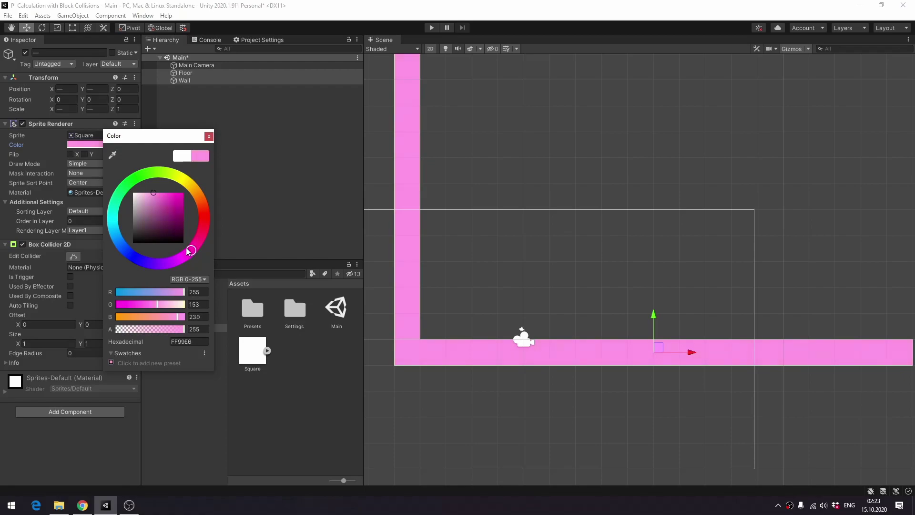
{"action": "left_click_drag", "start_coordinate": [185, 256], "coordinate": [134, 193]}
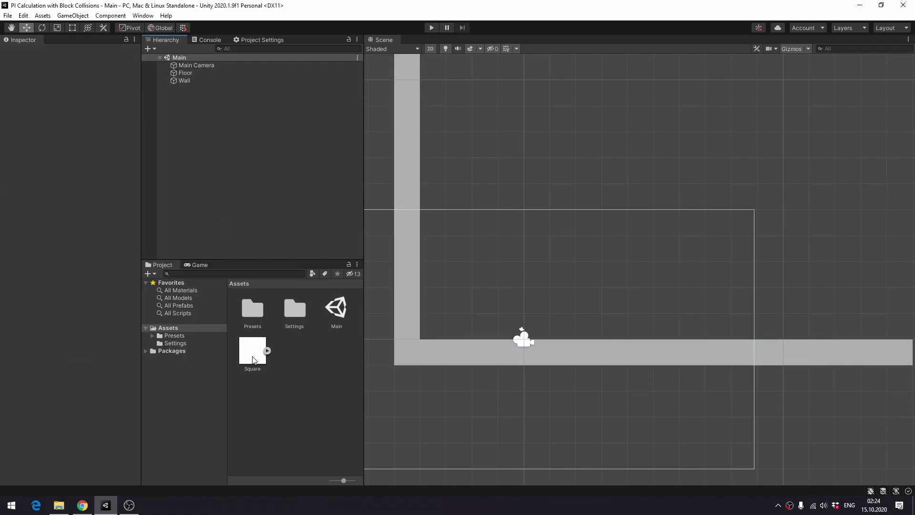
Step: Place two more Square sprites in the scene above the floor and scale the second to 1.5 on all axes
{"action": "left_click_drag", "start_coordinate": [259, 351], "coordinate": [618, 306]}
{"action": "key", "text": "r"}
{"action": "type", "text": "1.5"}
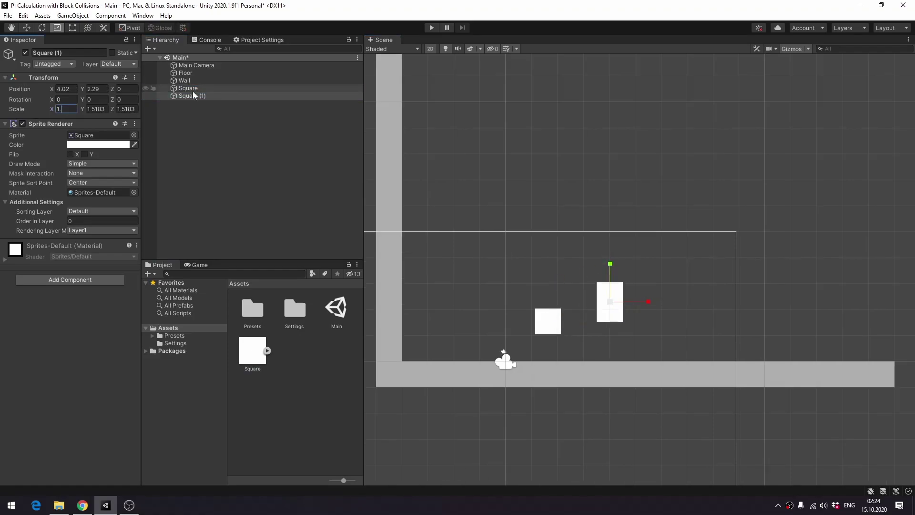
{"action": "key", "text": "Tab"}
{"action": "type", "text": "1.5"}
{"action": "key", "text": "Tab"}
{"action": "type", "text": "1.5"}
Step: Position the larger square at X 6, Y 0.75
{"action": "left_click", "coordinate": [75, 90]}
{"action": "type", "text": "4"}
{"action": "key", "text": "Return"}
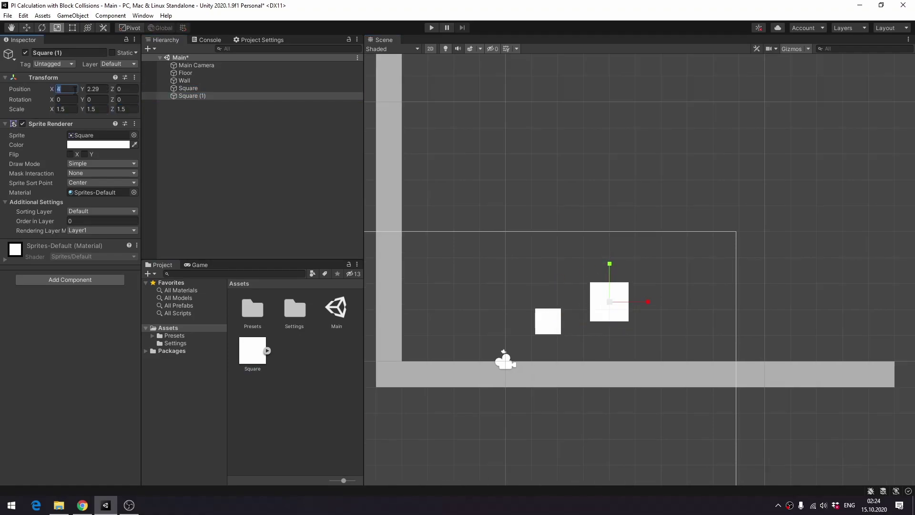
{"action": "type", "text": "6"}
{"action": "key", "text": "Tab"}
{"action": "type", "text": "0.75"}
Step: Position the smaller square at X 1.5, Y 0.5
{"action": "left_click", "coordinate": [192, 89]}
{"action": "left_click", "coordinate": [75, 89]}
{"action": "type", "text": "1.5"}
{"action": "key", "text": "Tab"}
{"action": "key", "text": "BackSpace"}
{"action": "type", "text": "0.5"}
Step: Move the Main Camera to X 3.5, Y 3.5
{"action": "left_click_drag", "start_coordinate": [591, 241], "coordinate": [628, 214]}
{"action": "left_click", "coordinate": [75, 90]}
{"action": "type", "text": "3.5"}
{"action": "key", "text": "Tab"}
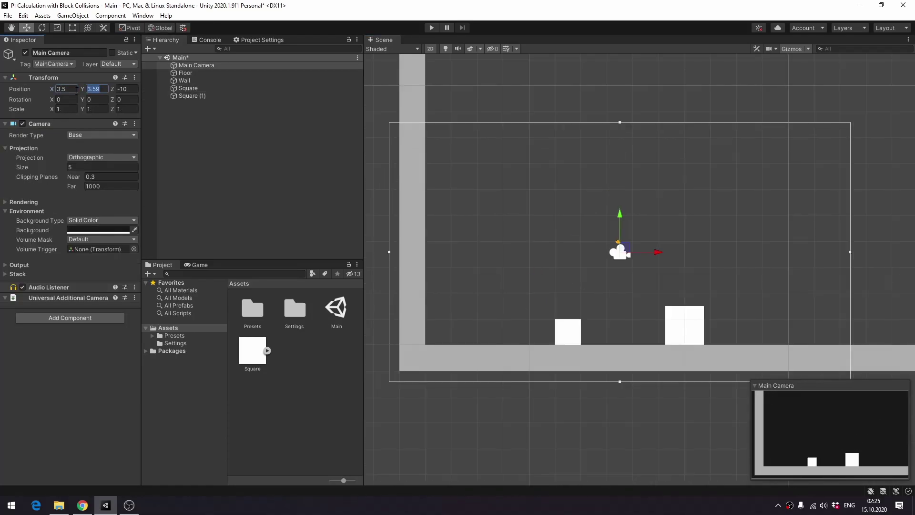
{"action": "type", "text": "3.5"}
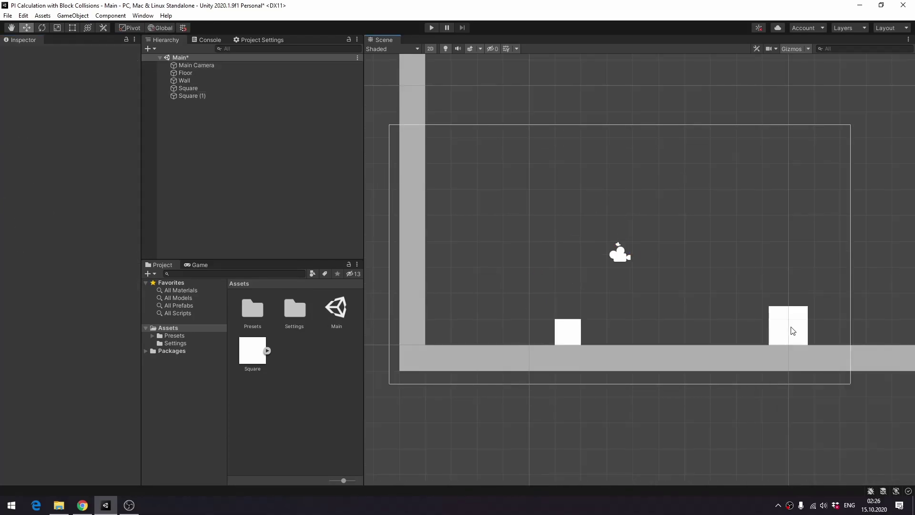
Step: Add a Box Collider 2D and a Rigidbody 2D to both white squares
{"action": "left_click_drag", "start_coordinate": [828, 356], "coordinate": [566, 336]}
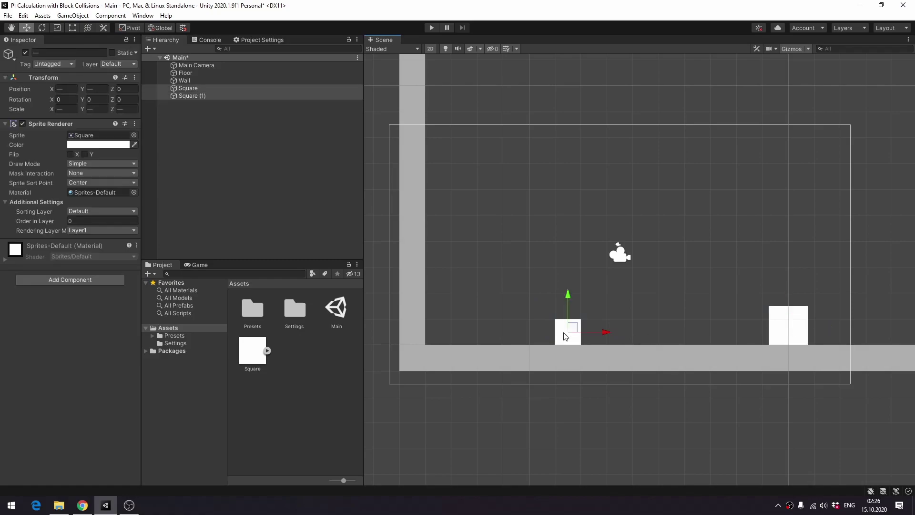
{"action": "left_click", "coordinate": [70, 280]}
{"action": "type", "text": "box"}
{"action": "left_click", "coordinate": [56, 321]}
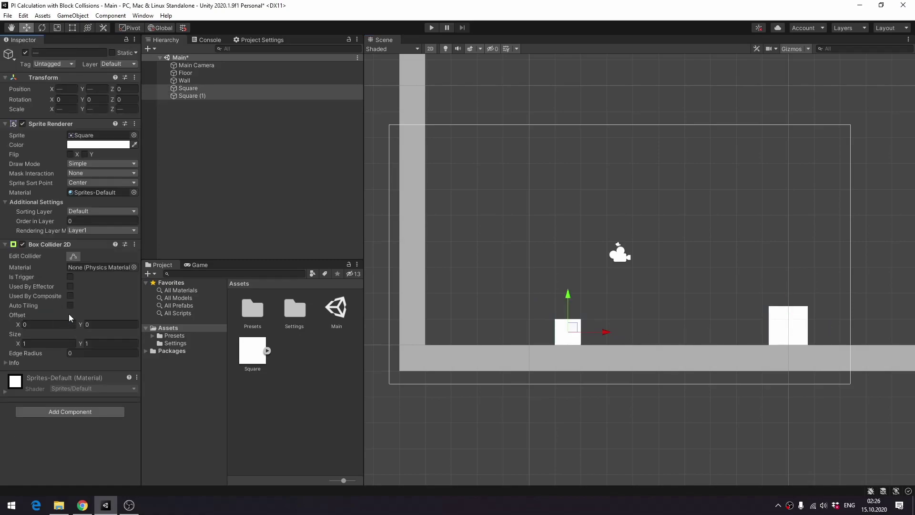
{"action": "left_click", "coordinate": [65, 409]}
{"action": "type", "text": "rig"}
{"action": "key", "text": "Return"}
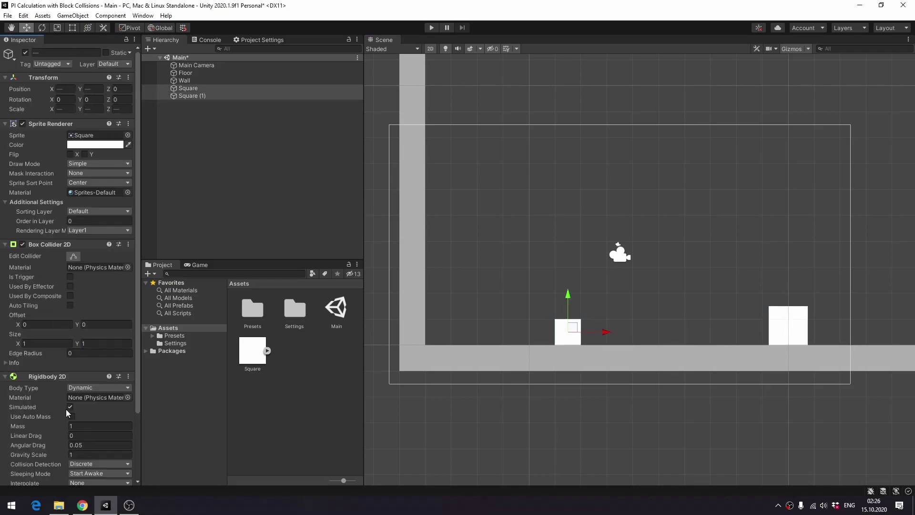
Step: Rename the smaller square Small Box and the larger one Big Box
{"action": "left_click", "coordinate": [194, 89]}
{"action": "type", "text": "Small"}
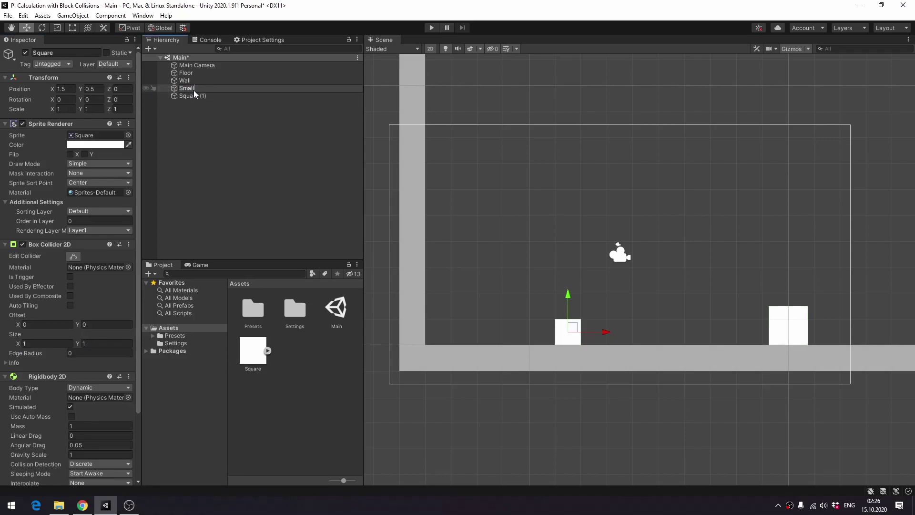
{"action": "type", "text": " Box"}
{"action": "key", "text": "Return"}
{"action": "key", "text": "Down"}
{"action": "key", "text": "F2"}
{"action": "type", "text": "Big Box"}
{"action": "key", "text": "Return"}
Step: Save the scene and set the Rigidbody 2D collision detection of both boxes to Continuous
{"action": "left_click", "coordinate": [782, 331]}
{"action": "key", "text": "ctrl+s"}
{"action": "left_click", "coordinate": [574, 332]}
{"action": "scroll", "coordinate": [70, 321], "scroll_direction": "down", "scroll_amount": 3}
{"action": "left_click", "coordinate": [98, 386]}
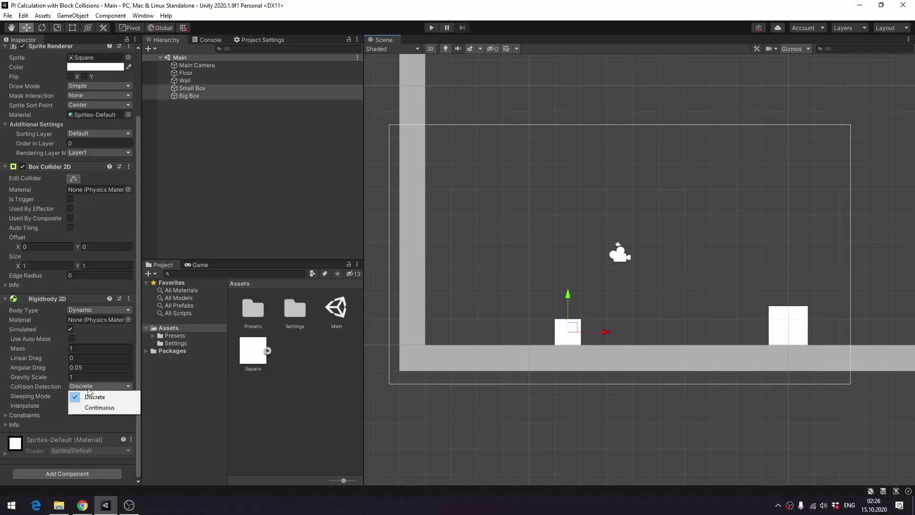
{"action": "left_click", "coordinate": [98, 406]}
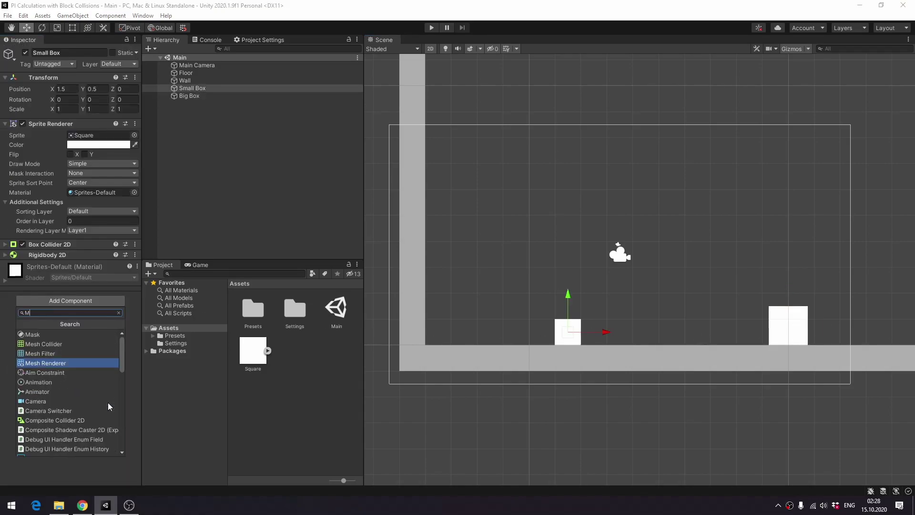
Step: Add a new script named Manager to Small Box and open it in the code editor
{"action": "type", "text": "anager"}
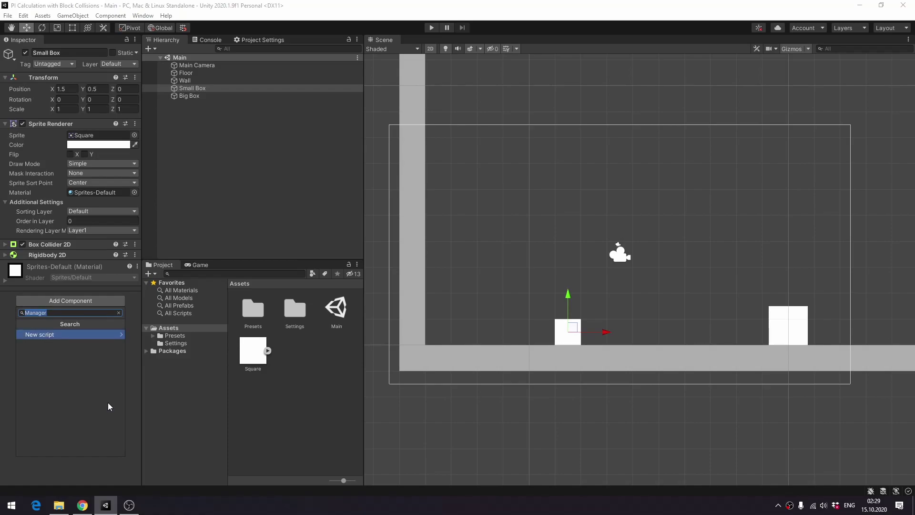
{"action": "key", "text": "Return"}
{"action": "key", "text": "Return"}
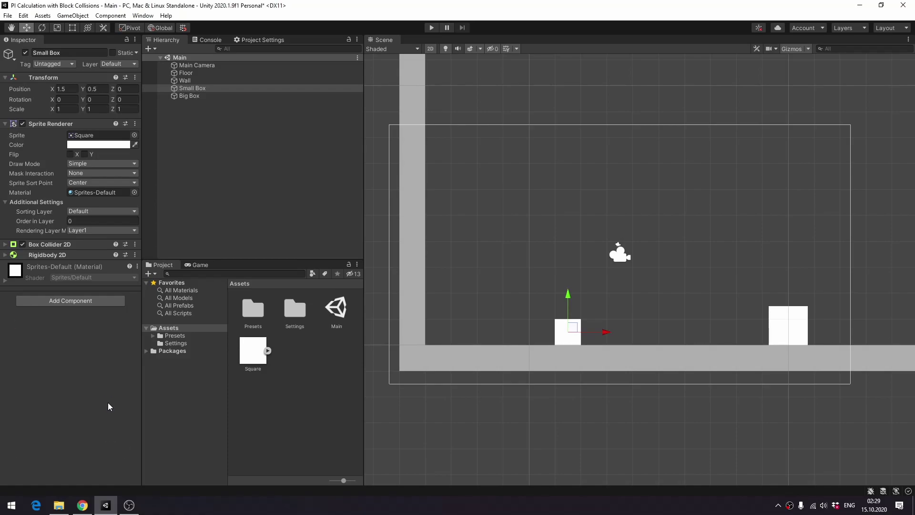
{"action": "left_click", "coordinate": [255, 355]}
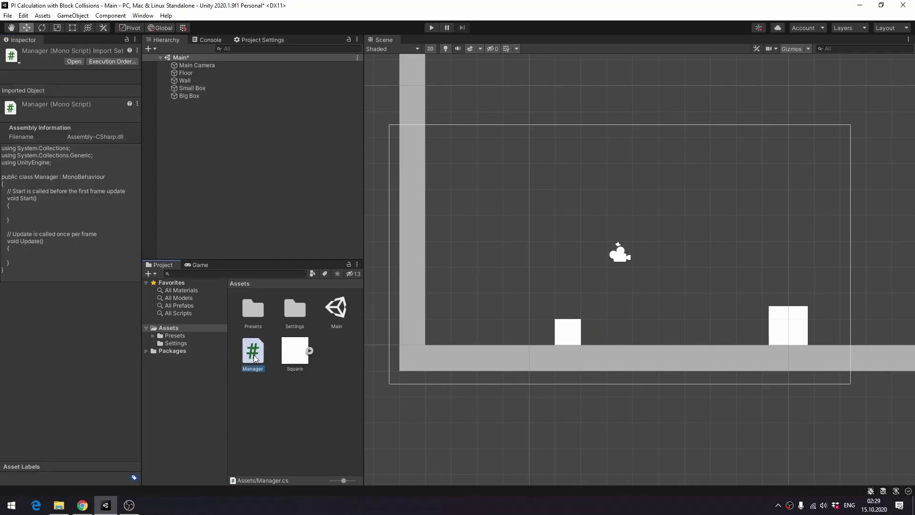
{"action": "double_click", "coordinate": [254, 358]}
Step: Declare a public Rigidbody2D field named BigBox in the Manager class and save the script
{"action": "left_click", "coordinate": [577, 117]}
{"action": "type", "text": "public Rigidbody2D BigBox;"}
{"action": "key", "text": "ctrl+s"}
Step: In Start, set BigBox.velocity to new Vector2(-1, 0)
{"action": "key", "text": "Down"}
{"action": "key", "text": "Down"}
{"action": "key", "text": "Down"}
{"action": "key", "text": "Down"}
{"action": "type", "text": "BigBox.velocity = new Vector2(-"}
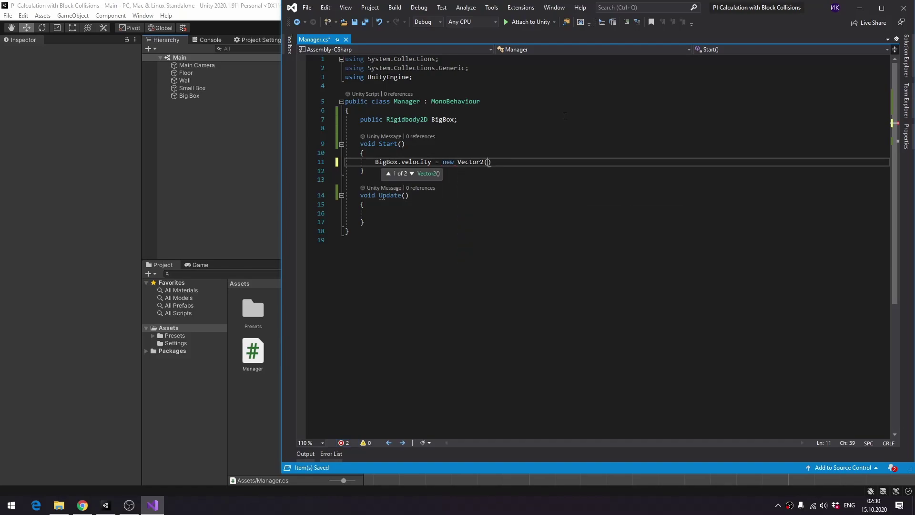
{"action": "type", "text": "1, 0)"}
Step: Declare a public float InitialSpeed above BigBox and use it in place of the fixed speed in the velocity vector
{"action": "left_click", "coordinate": [553, 110]}
{"action": "key", "text": "Return"}
{"action": "type", "text": "public float InitialSpeed;"}
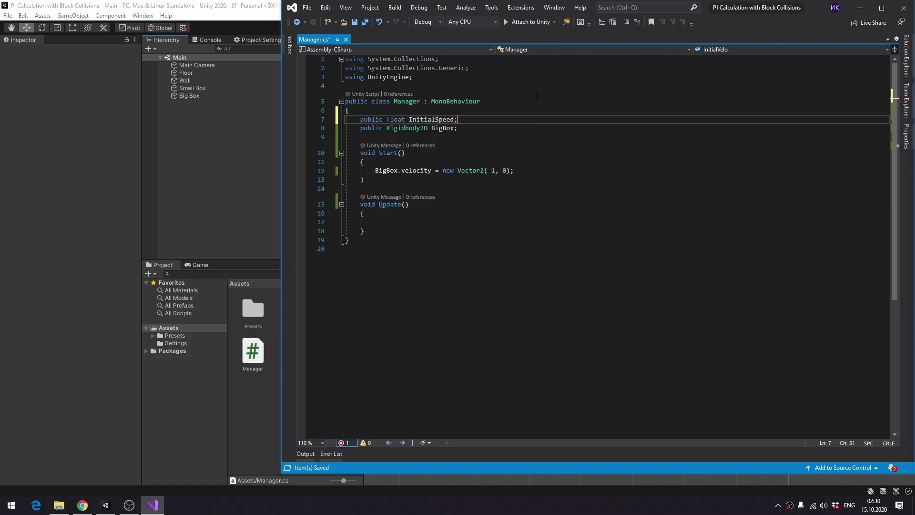
{"action": "left_click", "coordinate": [496, 170]}
{"action": "type", "text": "InitialSpeed;"}
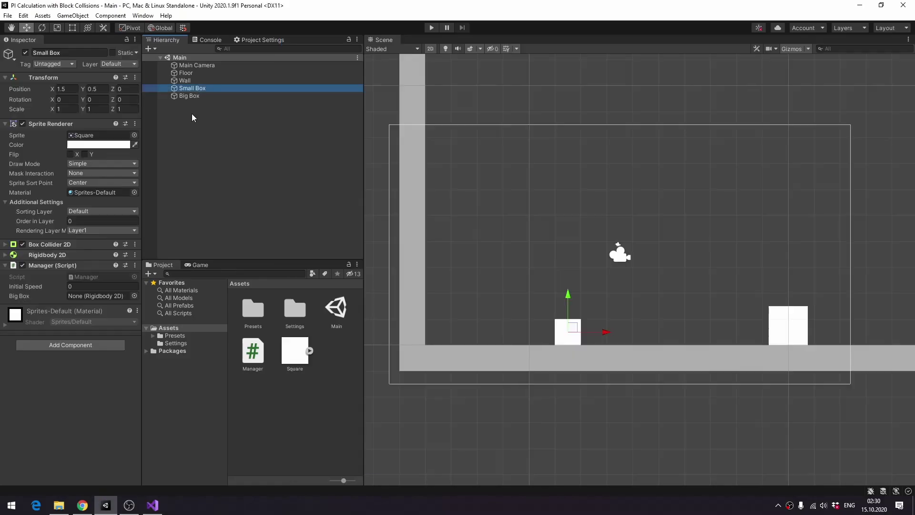
Step: Assign Big Box to the Manager script's Big Box reference on Small Box and set Initial Speed to 5
{"action": "left_click_drag", "start_coordinate": [189, 96], "coordinate": [93, 297]}
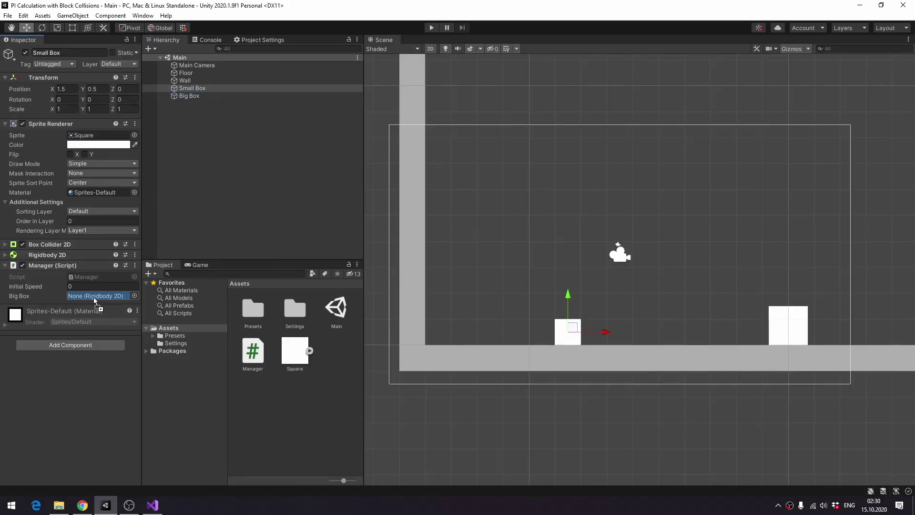
{"action": "left_click", "coordinate": [95, 286]}
{"action": "type", "text": "5"}
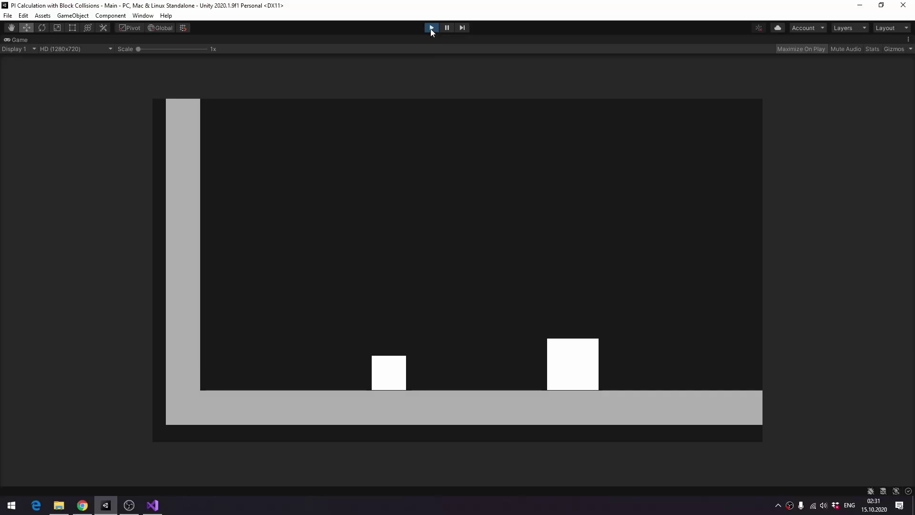
Step: Stop the play test, set the Manager's Initial Speed to 50 and test the scene again
{"action": "left_click", "coordinate": [431, 29]}
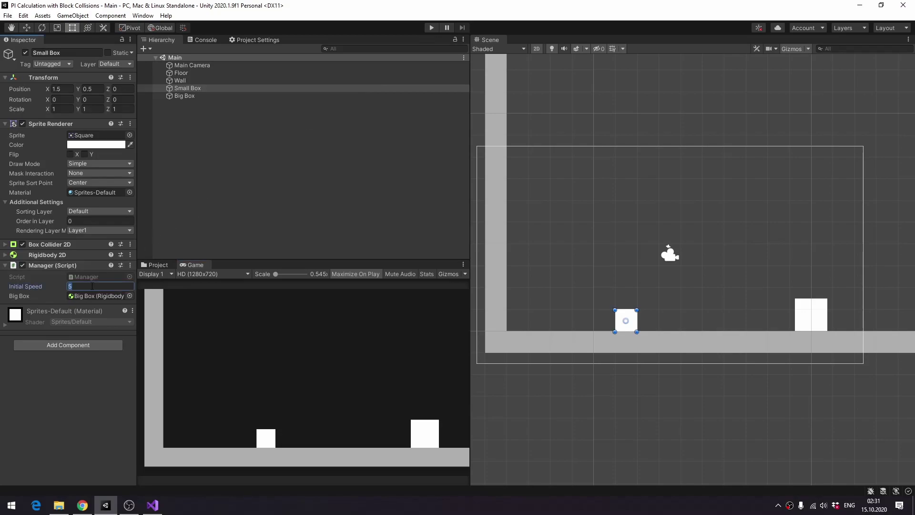
{"action": "key", "text": "ctrl+p"}
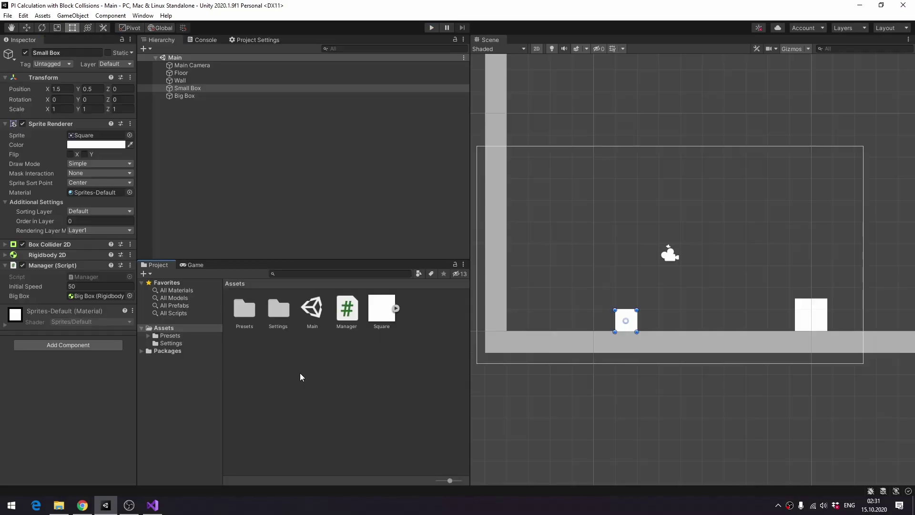
Step: Create a Physics Material 2D named Frictionless in Assets and set its friction to 0
{"action": "right_click", "coordinate": [301, 376]}
{"action": "mouse_move", "coordinate": [362, 123]}
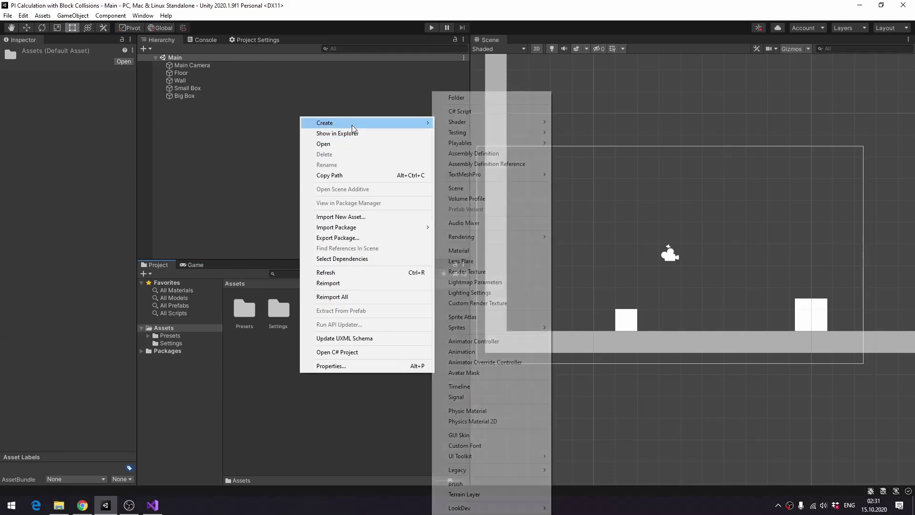
{"action": "left_click", "coordinate": [470, 422]}
{"action": "type", "text": "F"}
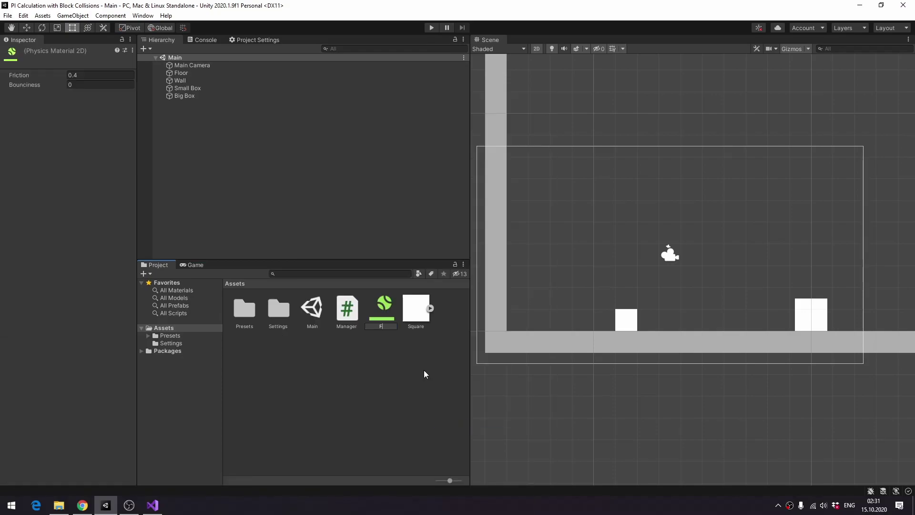
{"action": "type", "text": "rictionless"}
{"action": "key", "text": "Return"}
{"action": "left_click", "coordinate": [89, 76]}
Step: Assign the Frictionless material to the Rigidbody 2D of Small Box and Big Box and test the scene
{"action": "left_click", "coordinate": [184, 87]}
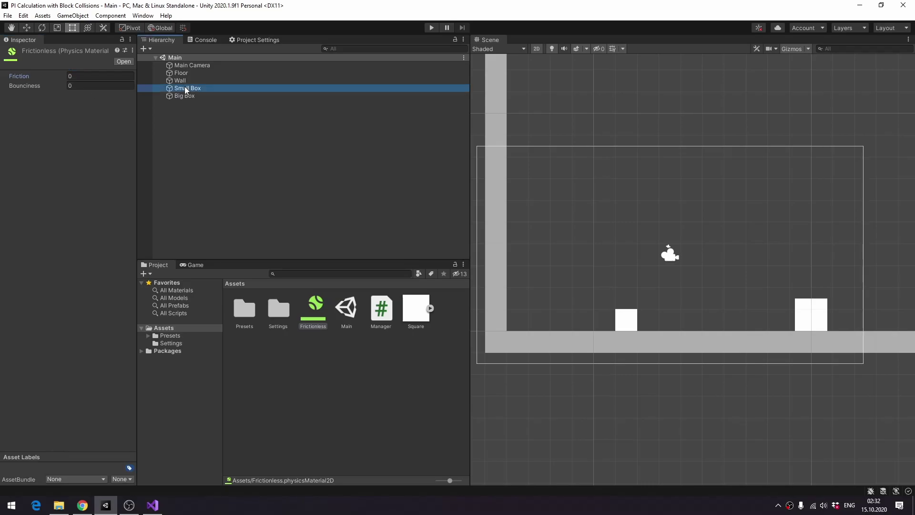
{"action": "left_click", "coordinate": [188, 95], "text": "ctrl"}
{"action": "left_click", "coordinate": [57, 254]}
{"action": "left_click_drag", "start_coordinate": [312, 308], "coordinate": [103, 286]}
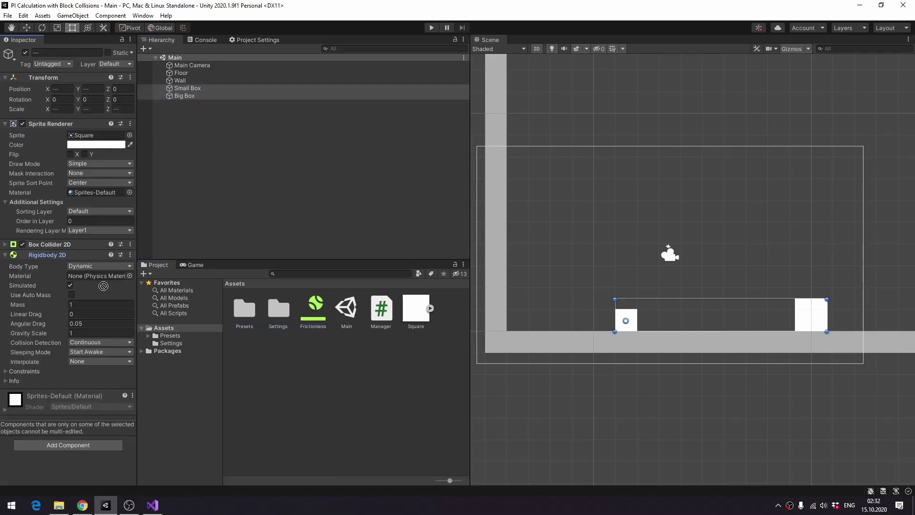
{"action": "left_click", "coordinate": [81, 286]}
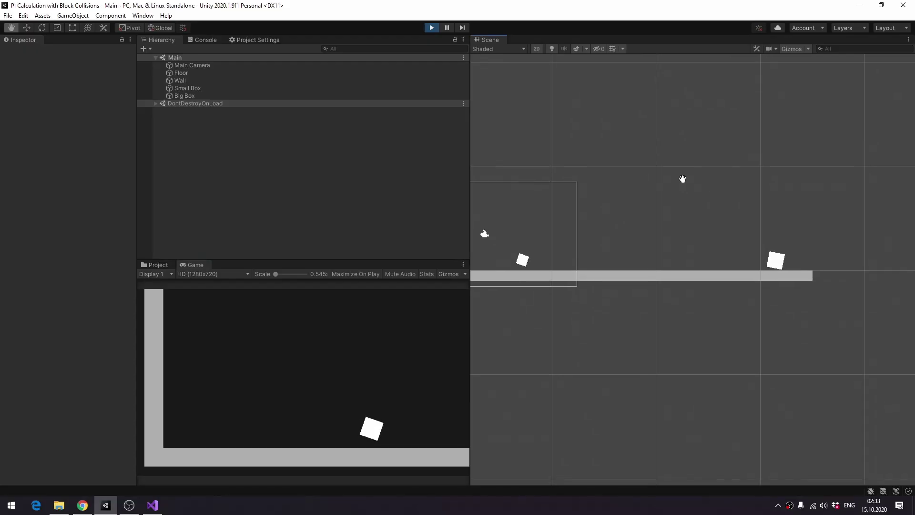
{"action": "left_click_drag", "start_coordinate": [679, 166], "coordinate": [680, 115]}
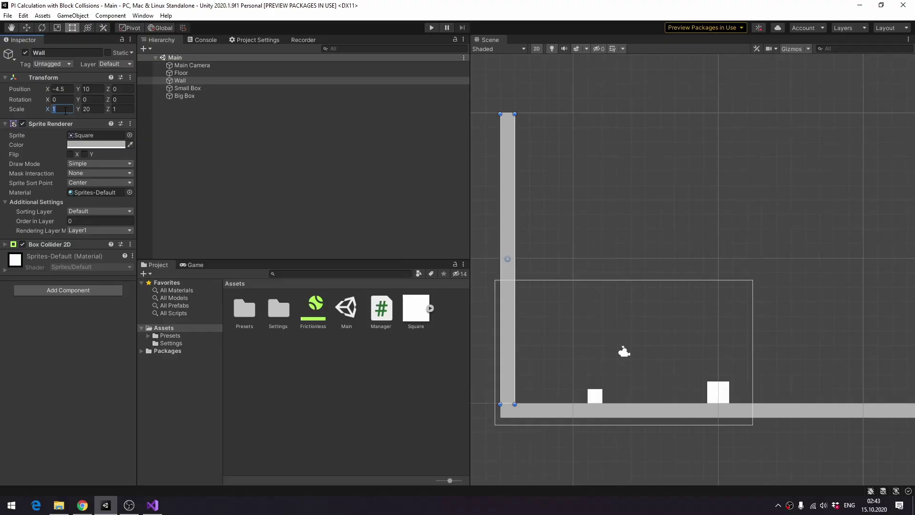
Step: Thin the Wall and Floor to 0.5, place them at X -4.75 and Y -0.25, and set Big Box's scale to 1
{"action": "left_click", "coordinate": [65, 89]}
{"action": "type", "text": "-4.75"}
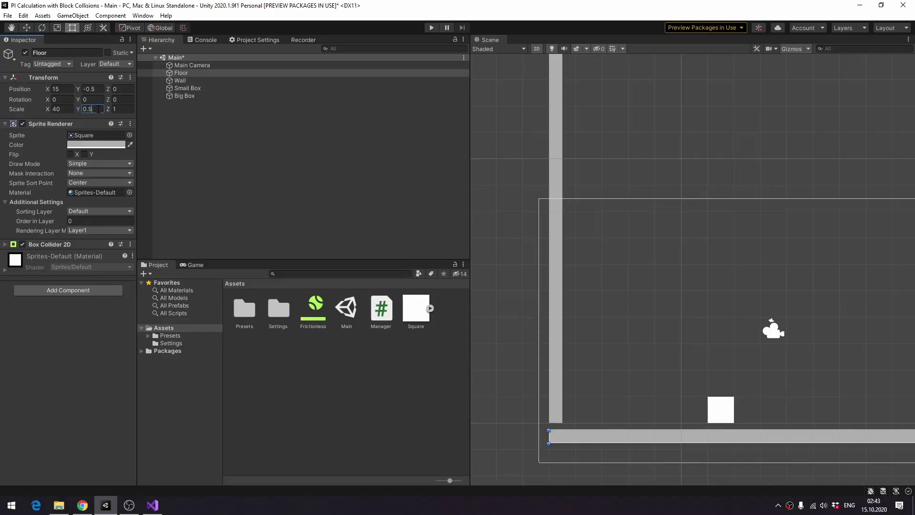
{"action": "left_click", "coordinate": [98, 89]}
{"action": "type", "text": "-0.25"}
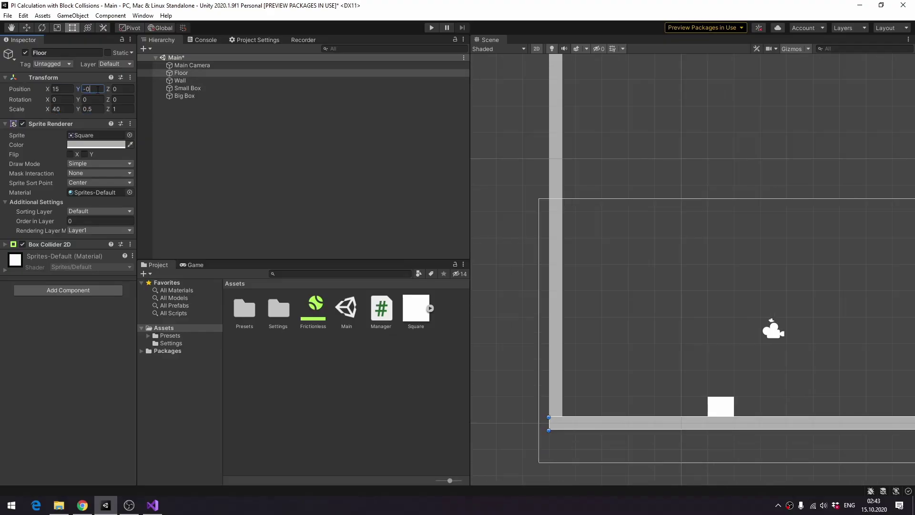
{"action": "type", "text": "1"}
{"action": "key", "text": "Tab"}
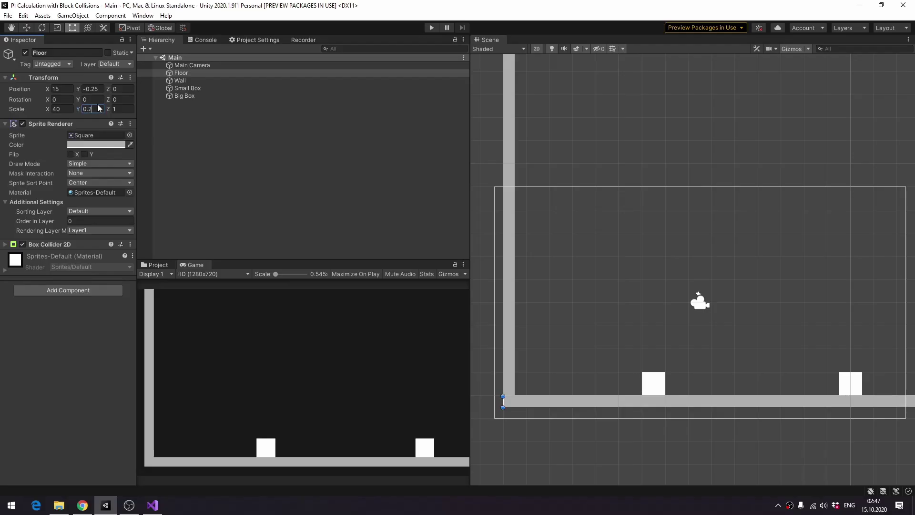
Step: Thin the Floor and Wall to 0.2, placing the Floor at Y -0.1 and the Wall at X -4.9
{"action": "type", "text": "-0.1"}
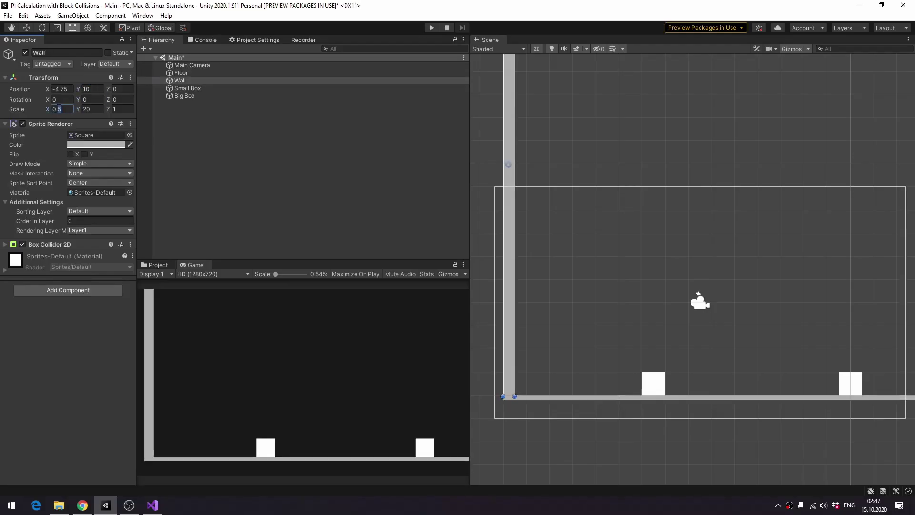
{"action": "key", "text": "BackSpace"}
{"action": "type", "text": "2"}
{"action": "type", "text": "-4.9"}
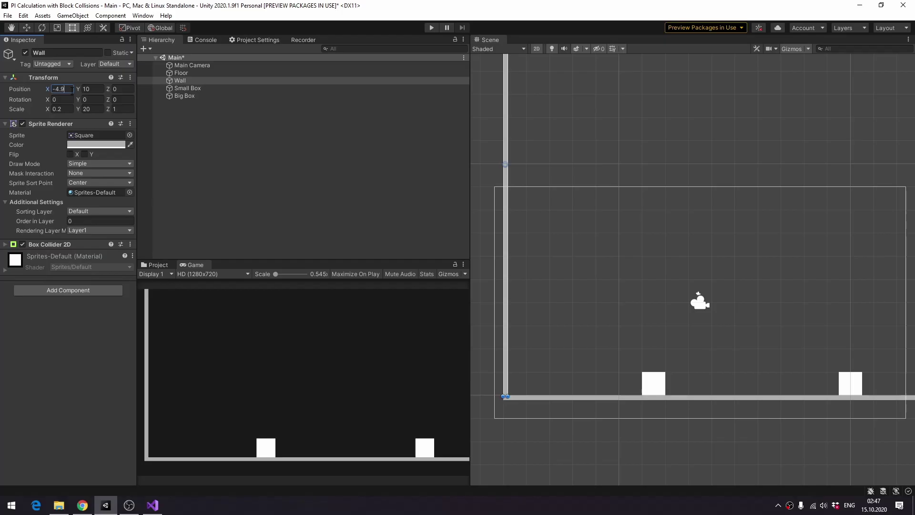
{"action": "left_click", "coordinate": [107, 305]}
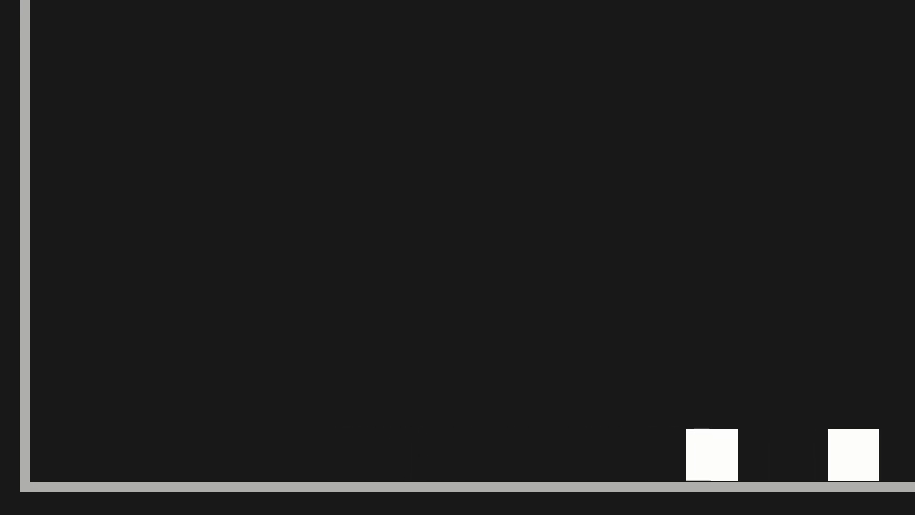
Step: Add a TextMeshPro UI text to the scene and import the TMP Essentials
{"action": "right_click", "coordinate": [193, 121]}
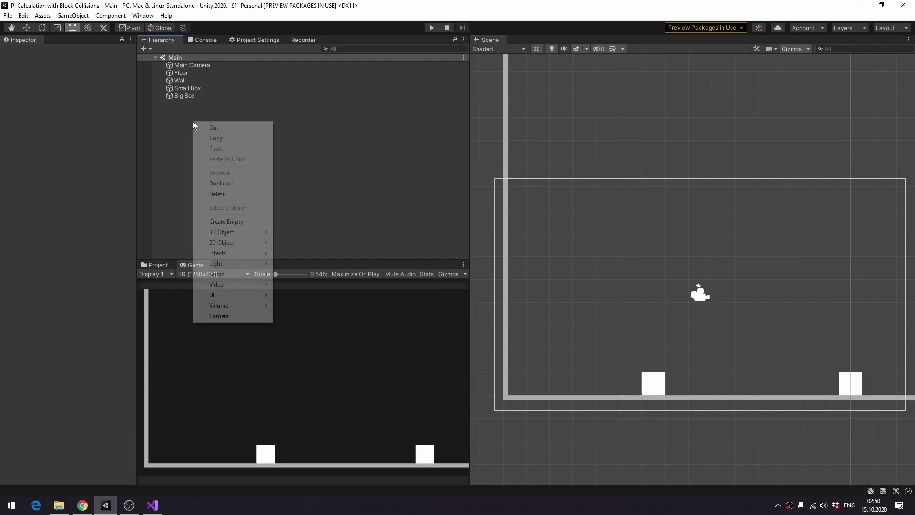
{"action": "mouse_move", "coordinate": [221, 294]}
{"action": "left_click", "coordinate": [317, 307]}
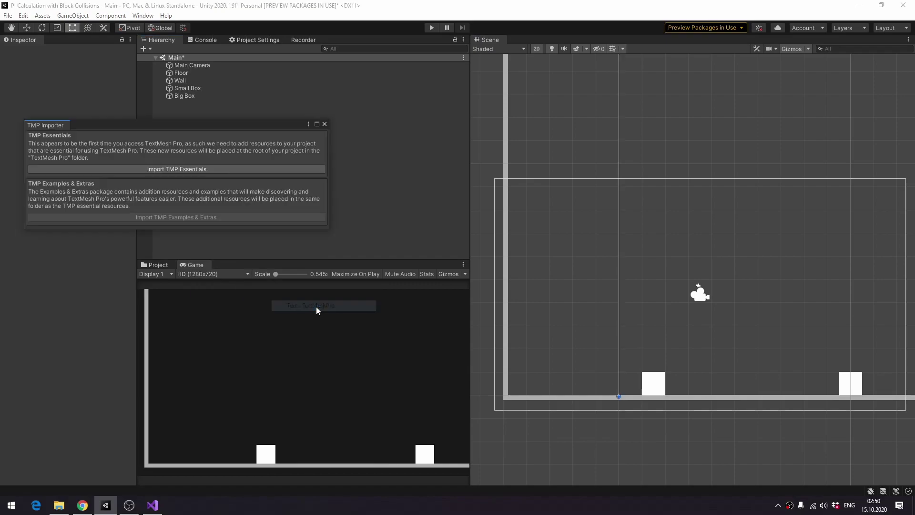
{"action": "left_click", "coordinate": [189, 169]}
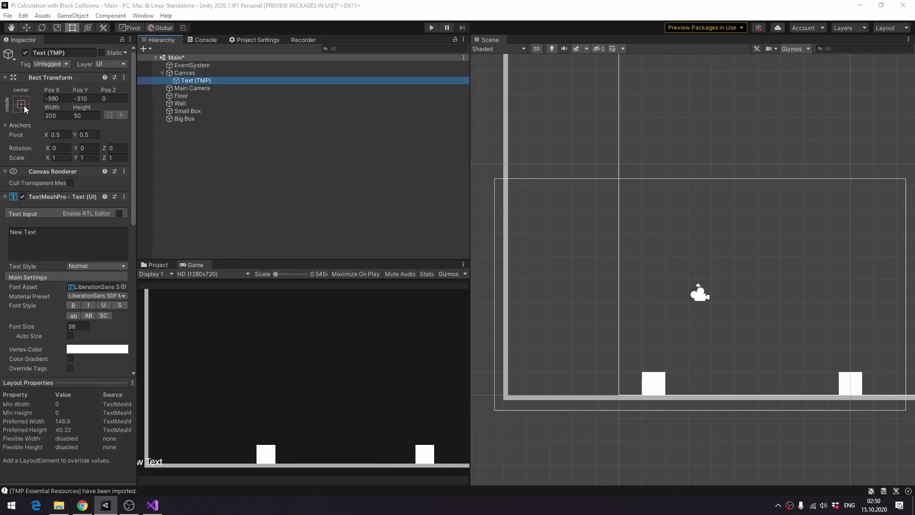
Step: Anchor the text to the canvas's top-left corner, offset it from the wall, and set the Canvas Scaler to Scale With Screen Size
{"action": "left_click", "coordinate": [21, 104]}
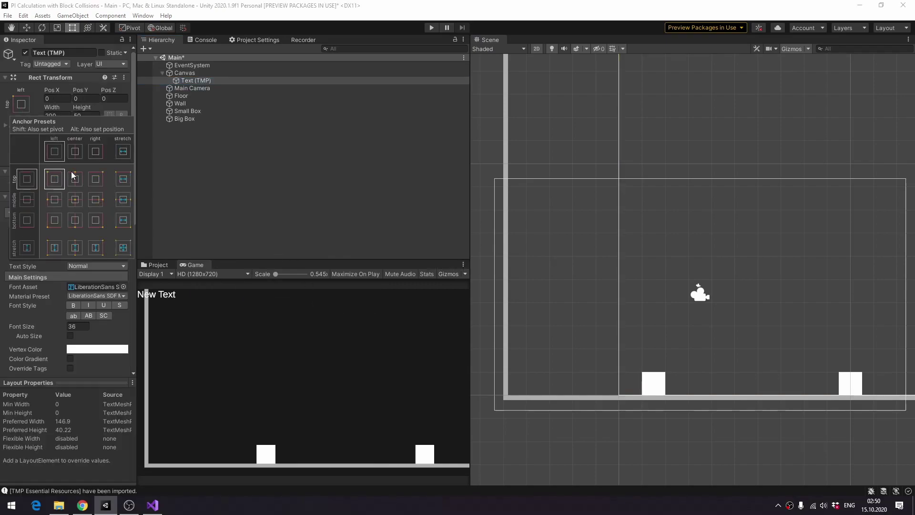
{"action": "left_click_drag", "start_coordinate": [60, 90], "coordinate": [62, 92]}
{"action": "left_click", "coordinate": [185, 73]}
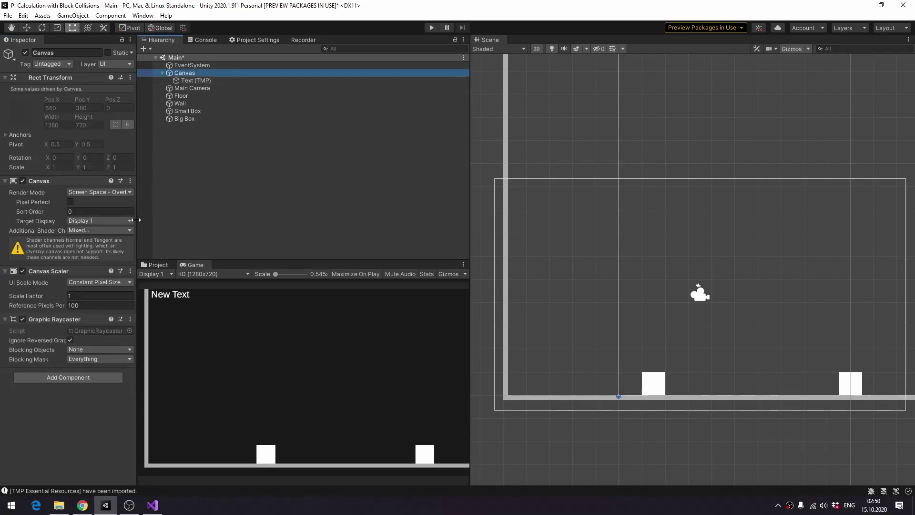
{"action": "left_click", "coordinate": [86, 283]}
{"action": "left_click", "coordinate": [90, 307]}
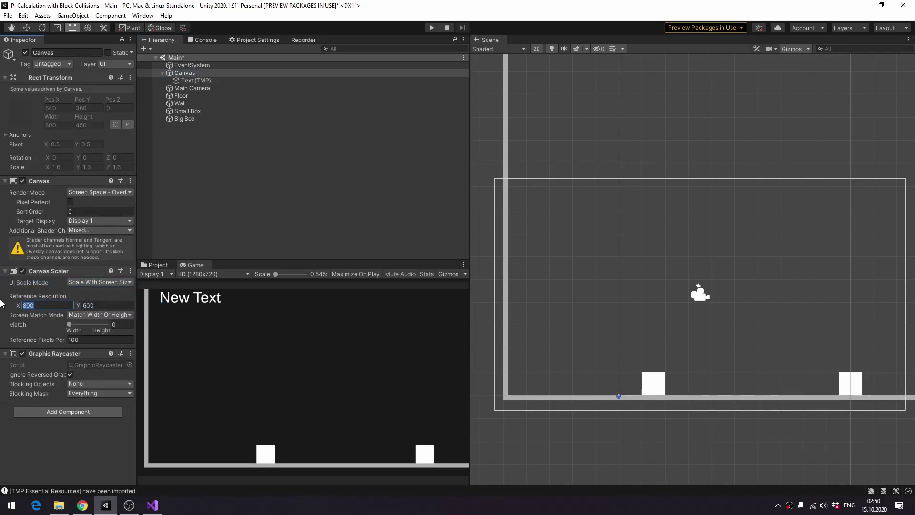
Step: Size the text 500 by 100 at X 70, Y -20 with font size 48 and the content "Collisions: 0"
{"action": "left_click", "coordinate": [196, 80]}
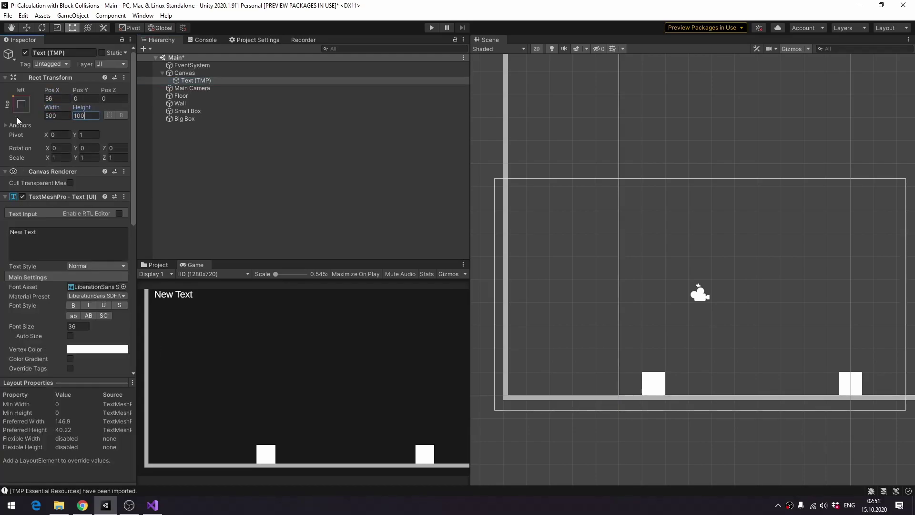
{"action": "left_click_drag", "start_coordinate": [13, 327], "coordinate": [44, 339]}
{"action": "left_click_drag", "start_coordinate": [38, 232], "coordinate": [2, 233]}
{"action": "type", "text": "Col"}
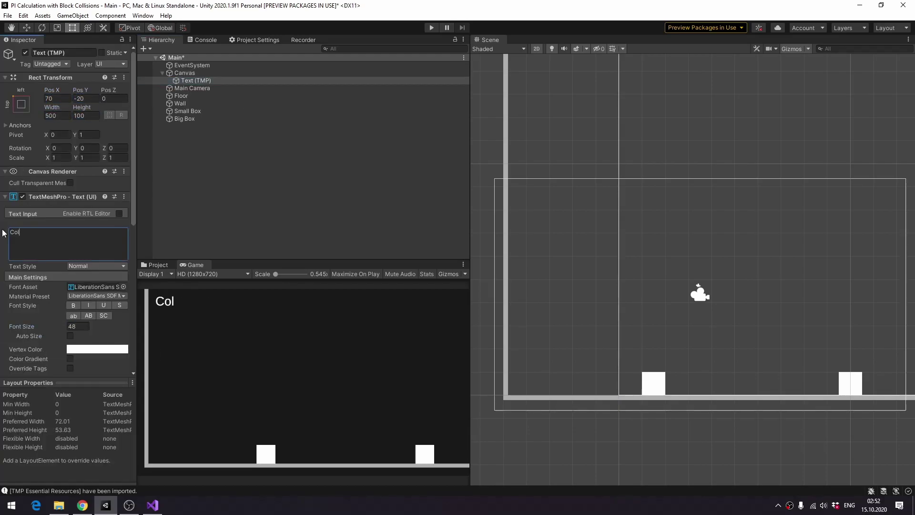
Step: Change the text's vertex color to light gray and rename the object Collisions Text
{"action": "left_click", "coordinate": [97, 349]}
{"action": "left_click_drag", "start_coordinate": [53, 339], "coordinate": [15, 343]}
{"action": "left_click", "coordinate": [121, 266]}
{"action": "left_click", "coordinate": [205, 81]}
{"action": "type", "text": "Collisions Text"}
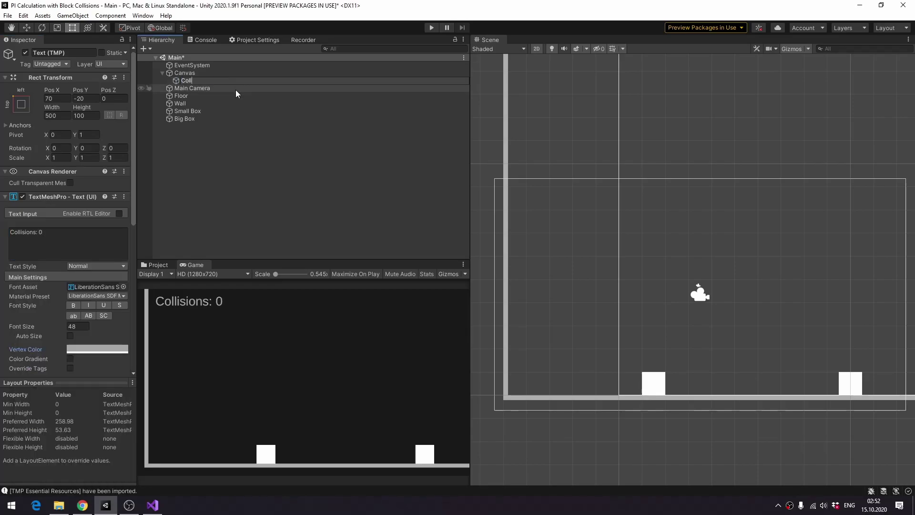
{"action": "key", "text": "Return"}
Step: Duplicate Collisions Text and name the copy PI Estimation Text
{"action": "key", "text": "ctrl+d"}
{"action": "key", "text": "F2"}
{"action": "type", "text": "Esti"}
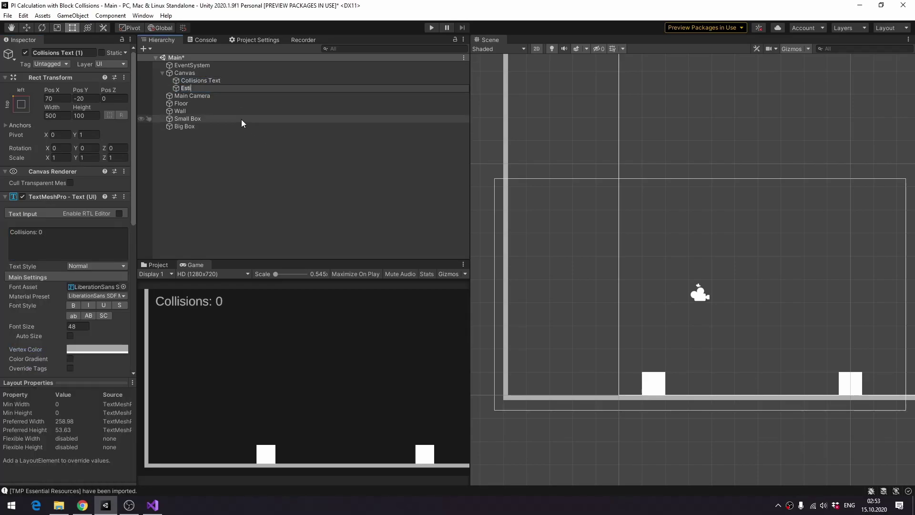
{"action": "type", "text": "mation TextPI"}
{"action": "key", "text": "Return"}
Step: Set PI Estimation Text's Y position to -90 and its content to "Pi: ~3.14...", and save the scene
{"action": "left_click", "coordinate": [85, 98]}
{"action": "type", "text": "-90"}
{"action": "left_click_drag", "start_coordinate": [44, 232], "coordinate": [1, 233]}
{"action": "type", "text": "Pi: ~3.14..."}
{"action": "key", "text": "ctrl+s"}
Step: Add a 3D TextMeshPro text as a child of Small Box and reduce its font size to about 2.6
{"action": "left_click", "coordinate": [187, 119]}
{"action": "right_click", "coordinate": [191, 119]}
{"action": "mouse_move", "coordinate": [231, 234]}
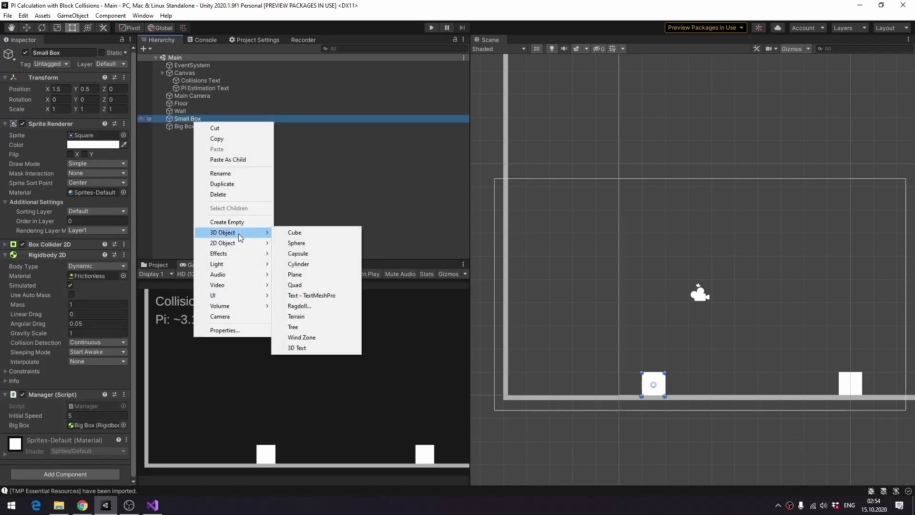
{"action": "left_click", "coordinate": [332, 296]}
{"action": "scroll", "coordinate": [53, 310], "scroll_direction": "down", "scroll_amount": 5}
{"action": "left_click_drag", "start_coordinate": [53, 311], "coordinate": [855, 303]}
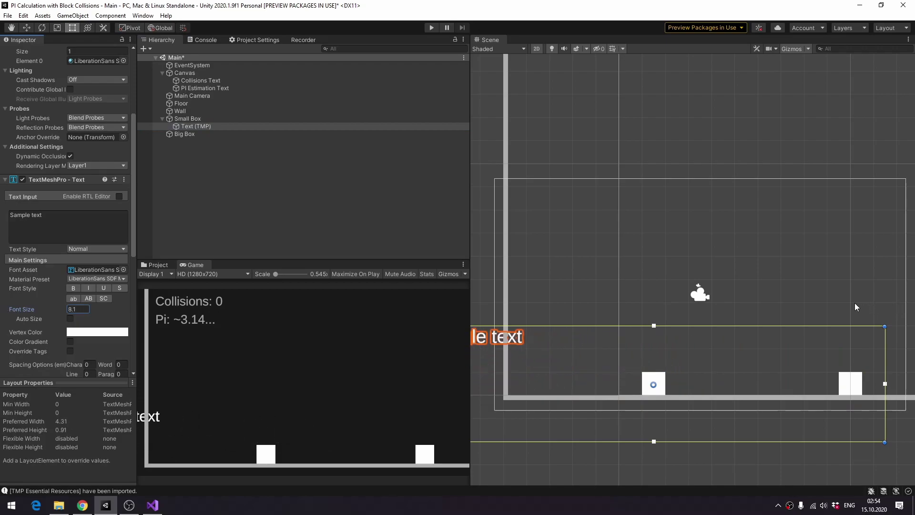
{"action": "left_click_drag", "start_coordinate": [50, 194], "coordinate": [21, 194]}
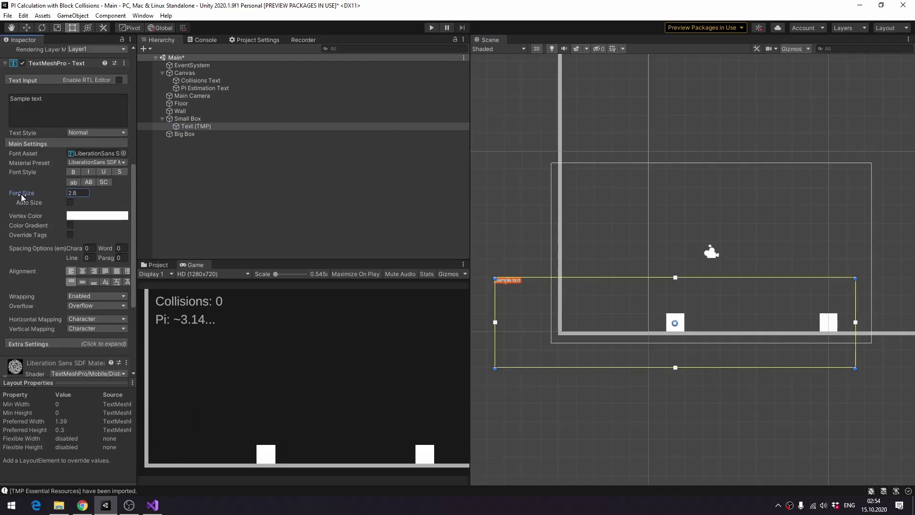
Step: Center the box text horizontally and vertically, and set its width and height to 1 and its Z position to -5
{"action": "left_click", "coordinate": [82, 271]}
{"action": "left_click", "coordinate": [82, 282]}
{"action": "scroll", "coordinate": [57, 191], "scroll_direction": "up", "scroll_amount": 10}
{"action": "left_click", "coordinate": [57, 115]}
{"action": "type", "text": "1"}
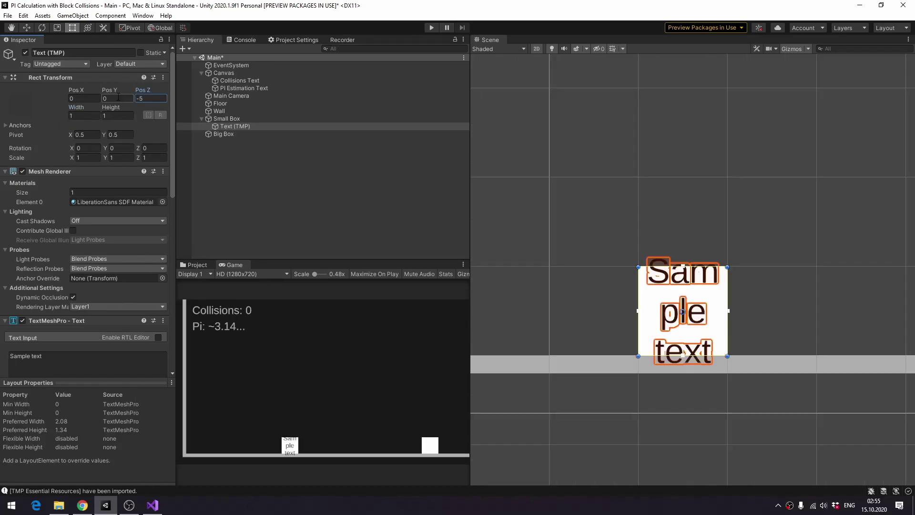
Step: Change the box text to "1 kg" and enable Auto Size with a minimum of 0
{"action": "left_click_drag", "start_coordinate": [46, 356], "coordinate": [2, 357]}
{"action": "type", "text": "1 kg"}
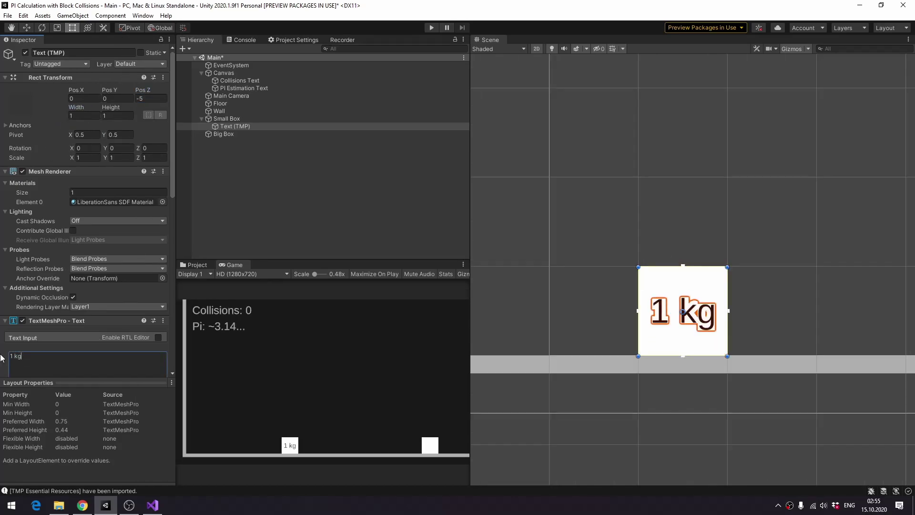
{"action": "scroll", "coordinate": [76, 191], "scroll_direction": "down", "scroll_amount": 10}
{"action": "left_click", "coordinate": [73, 147]}
{"action": "left_click_drag", "start_coordinate": [78, 158], "coordinate": [528, 139]}
Step: Test the label's auto-sizing by extending its number to 123456789, and remove the added digits
{"action": "scroll", "coordinate": [73, 154], "scroll_direction": "up", "scroll_amount": 3}
{"action": "left_click", "coordinate": [14, 139]}
{"action": "type", "text": "23"}
{"action": "type", "text": "456"}
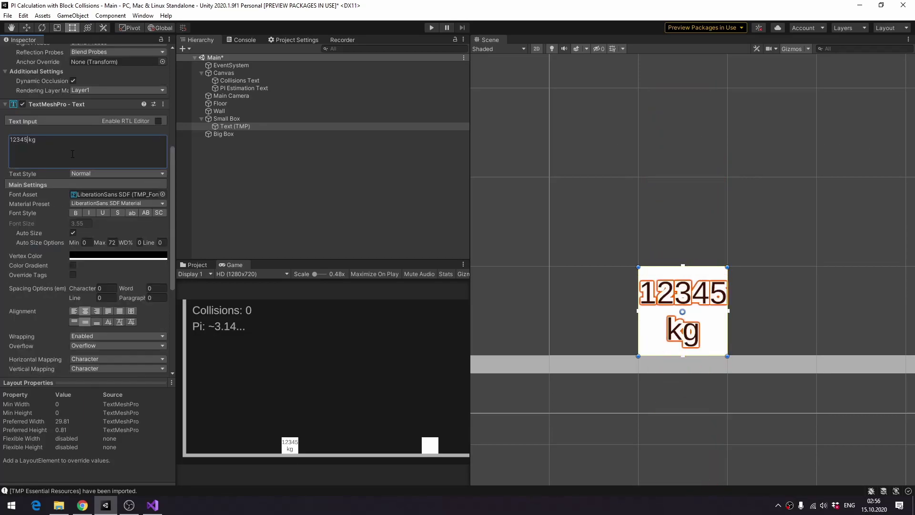
{"action": "type", "text": "789"}
{"action": "key", "text": "BackSpace"}
{"action": "key", "text": "BackSpace"}
{"action": "key", "text": "BackSpace"}
{"action": "key", "text": "BackSpace"}
{"action": "key", "text": "BackSpace"}
{"action": "key", "text": "BackSpace"}
{"action": "key", "text": "BackSpace"}
{"action": "key", "text": "BackSpace"}
Step: Set the label to "10000 kg" and its width and height to 0.9
{"action": "type", "text": "0000"}
{"action": "scroll", "coordinate": [77, 143], "scroll_direction": "up", "scroll_amount": 6}
{"action": "left_click", "coordinate": [82, 115]}
{"action": "type", "text": "0.9"}
{"action": "key", "text": "Tab"}
{"action": "type", "text": "0.9"}
Step: Make the unit in the label bold with rich text tags: "10000 <b>kg</b>"
{"action": "scroll", "coordinate": [85, 191], "scroll_direction": "down", "scroll_amount": 8}
{"action": "left_click", "coordinate": [30, 134]}
{"action": "type", "text": "<b>kg</b>"}
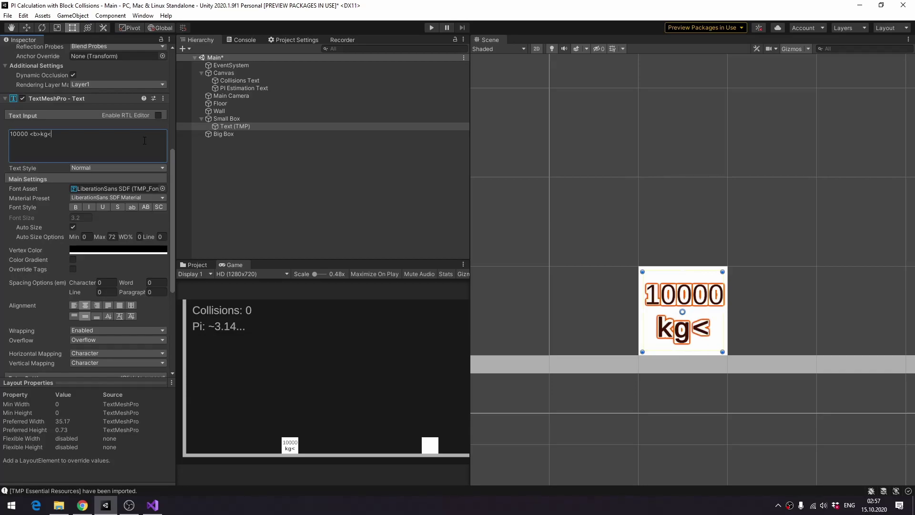